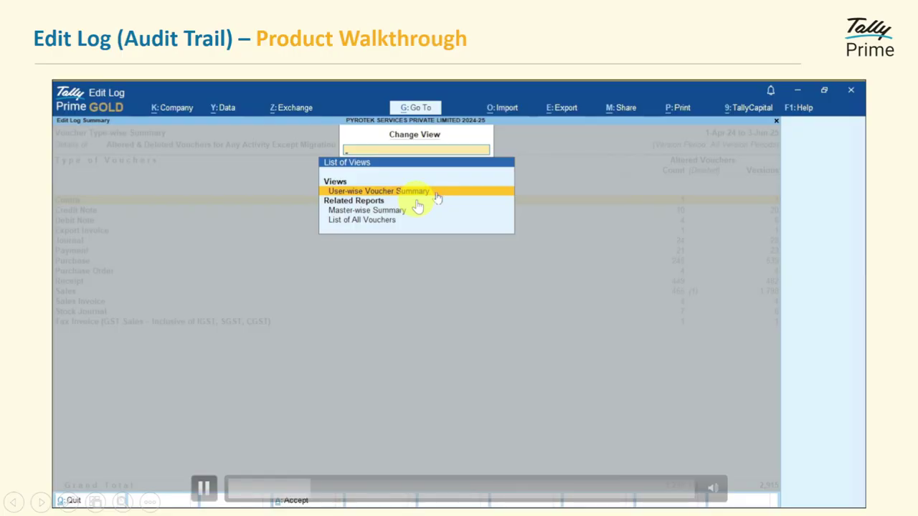
Switch the Edit Log Summary to the User-wise Voucher Summary and examine the altered voucher counts of the individual users
{"action": "left_click", "coordinate": [437, 198]}
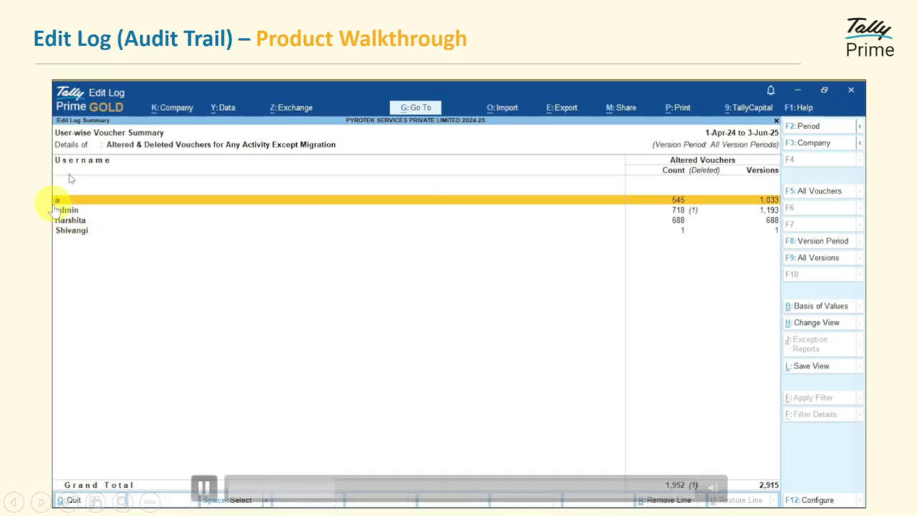
{"action": "left_click", "coordinate": [682, 221]}
{"action": "left_click", "coordinate": [676, 231]}
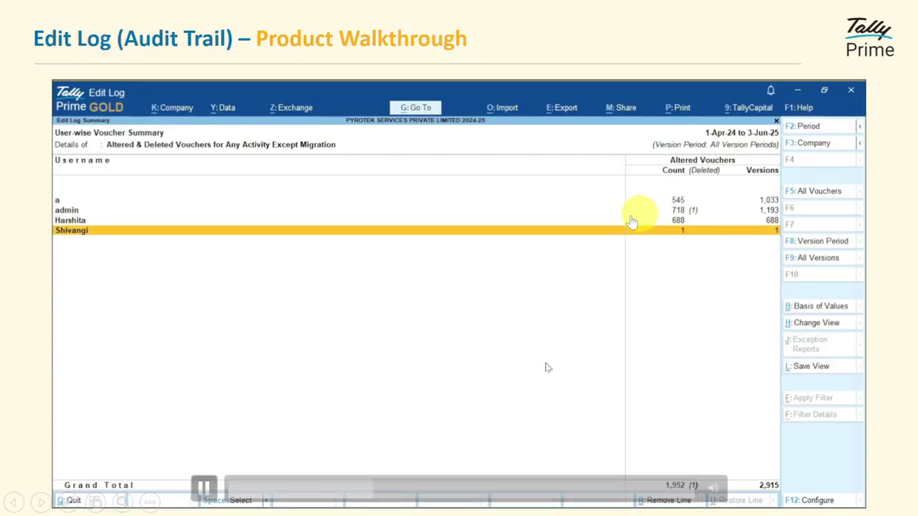
{"action": "left_click", "coordinate": [813, 194]}
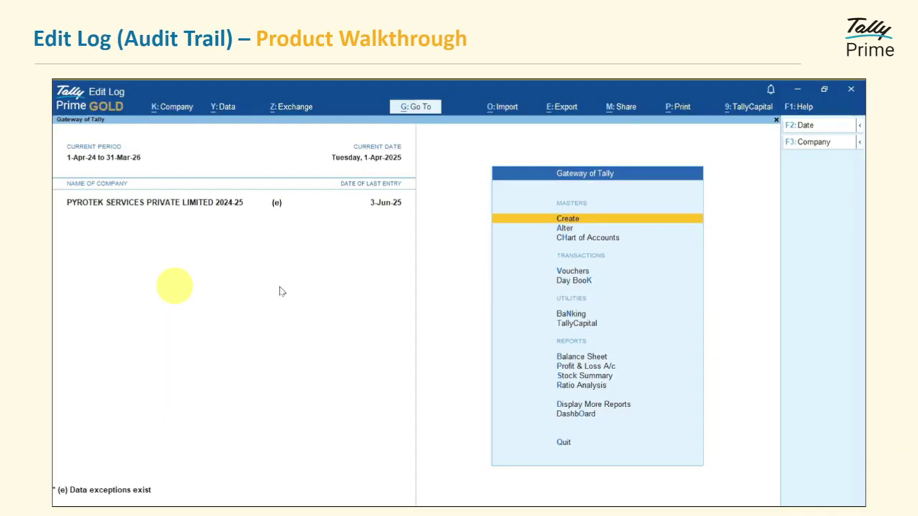
{"action": "mouse_move", "coordinate": [283, 279]}
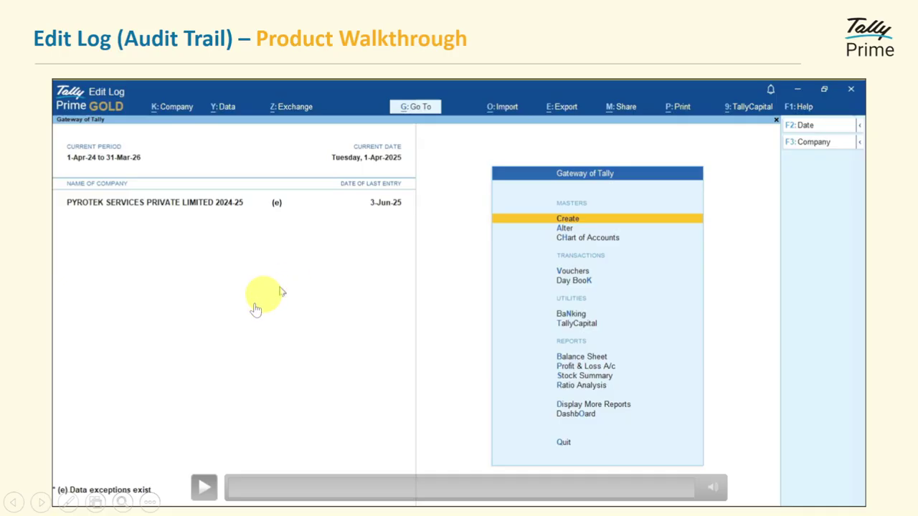
{"action": "left_click", "coordinate": [204, 488]}
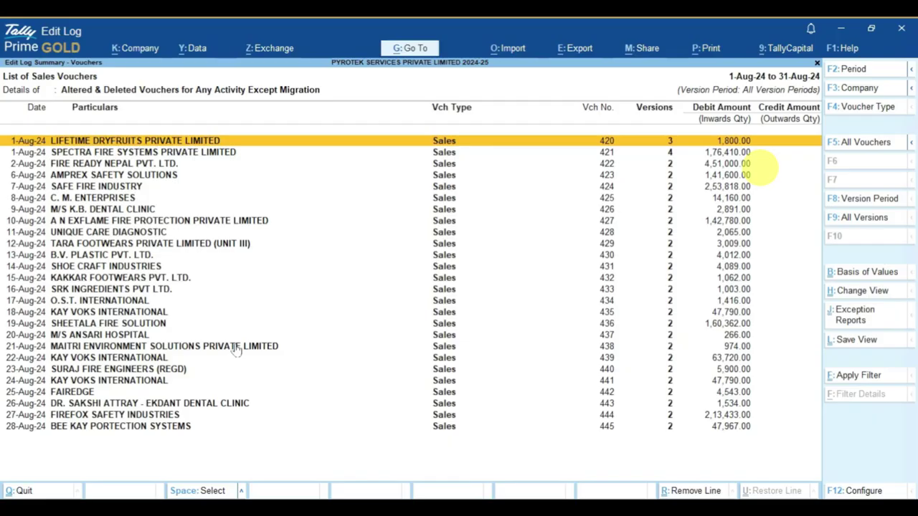
Show the version details under the August sales vouchers and open the IRN details alteration of the Lifetime Dryfruits voucher for comparison
{"action": "left_click", "coordinate": [909, 145]}
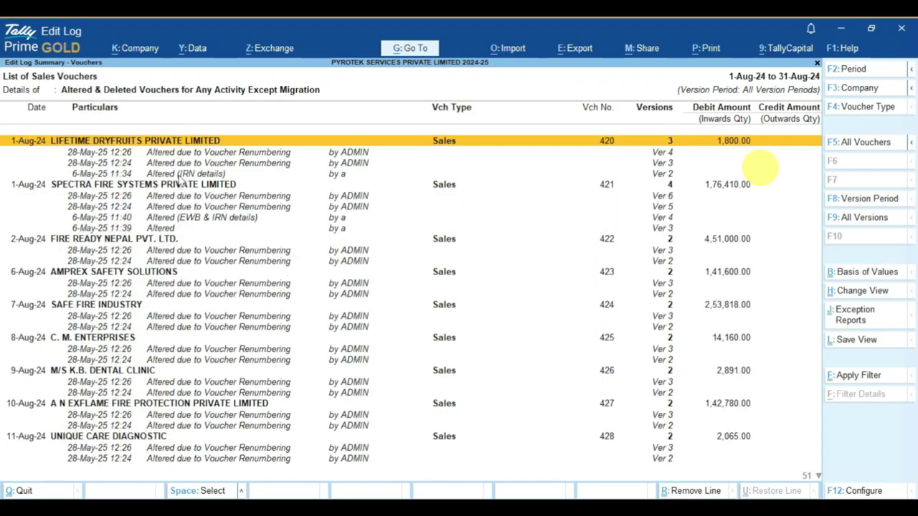
{"action": "left_click", "coordinate": [154, 175]}
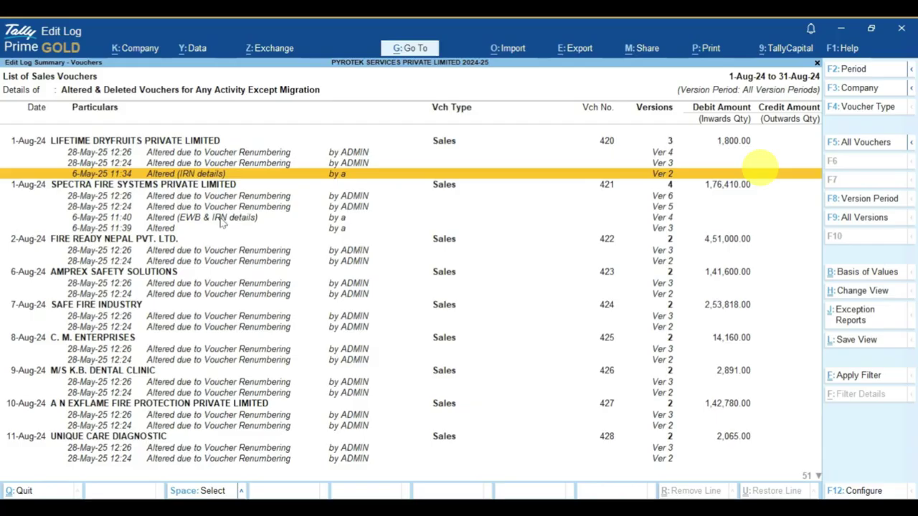
{"action": "left_click", "coordinate": [151, 219]}
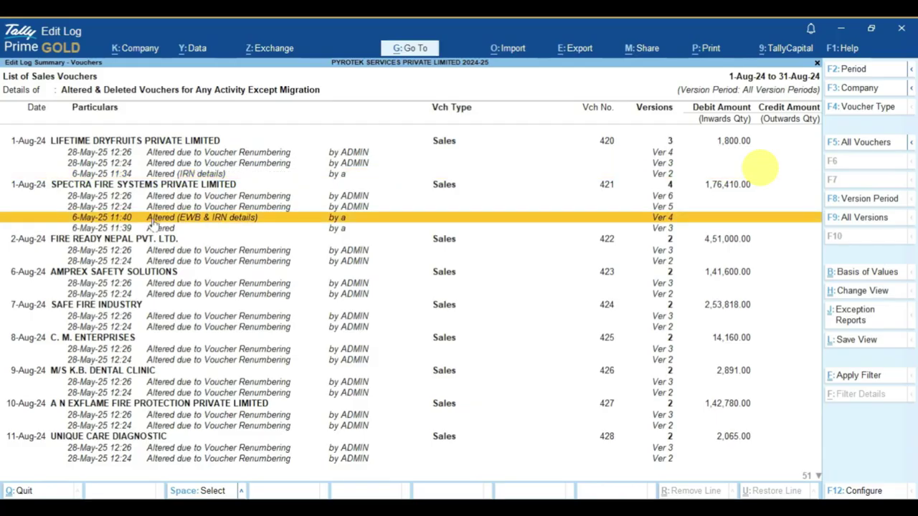
{"action": "left_click", "coordinate": [216, 176]}
{"action": "key", "text": "Return"}
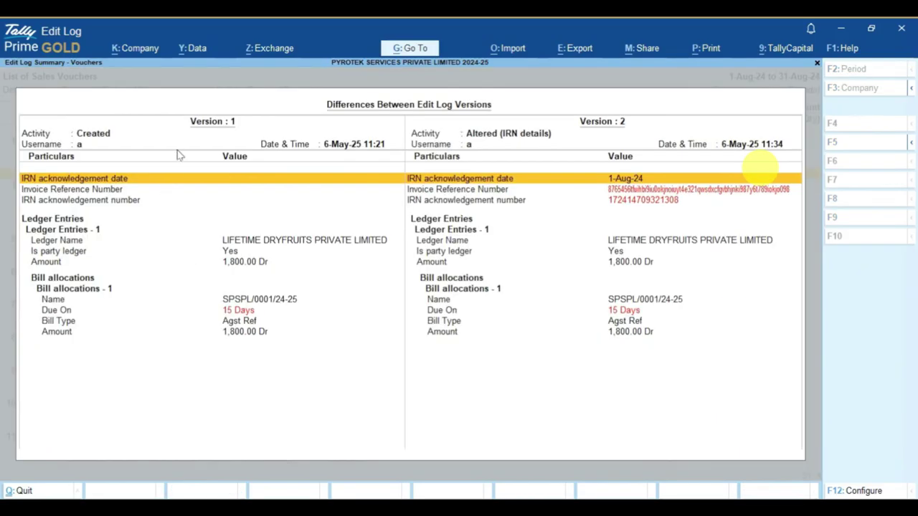
Compare the invoice reference and IRN acknowledgement numbers between both versions, and return to the Voucher Type-wise Summary
{"action": "left_click", "coordinate": [238, 191]}
{"action": "left_click", "coordinate": [236, 200]}
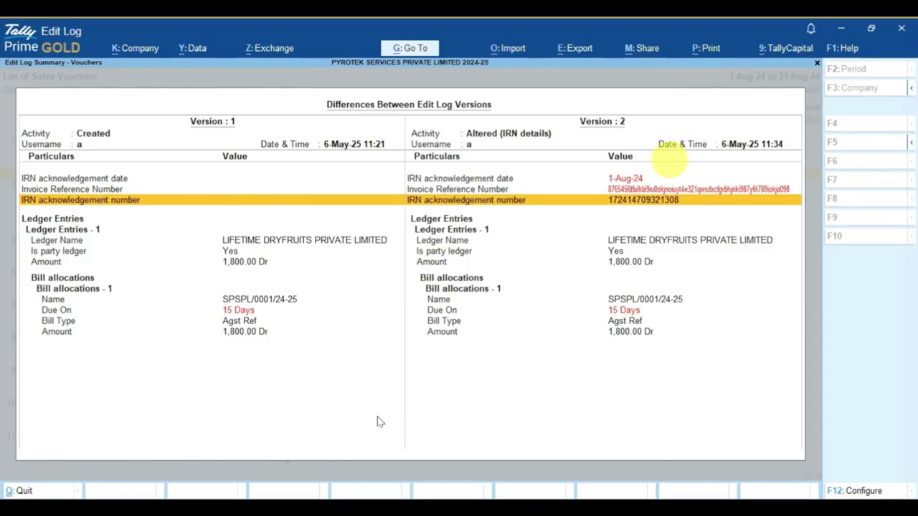
{"action": "key", "text": "Escape"}
{"action": "key", "text": "Escape"}
{"action": "key", "text": "Escape"}
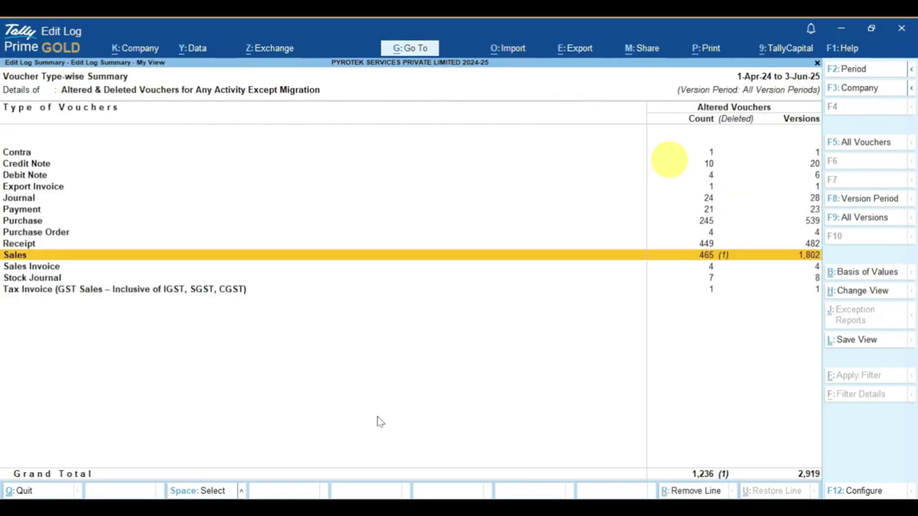
Set Include Vouchers with Altered e-Invoice/e-Way Bill details to No in the summary's Basis of Values
{"action": "left_click", "coordinate": [843, 279]}
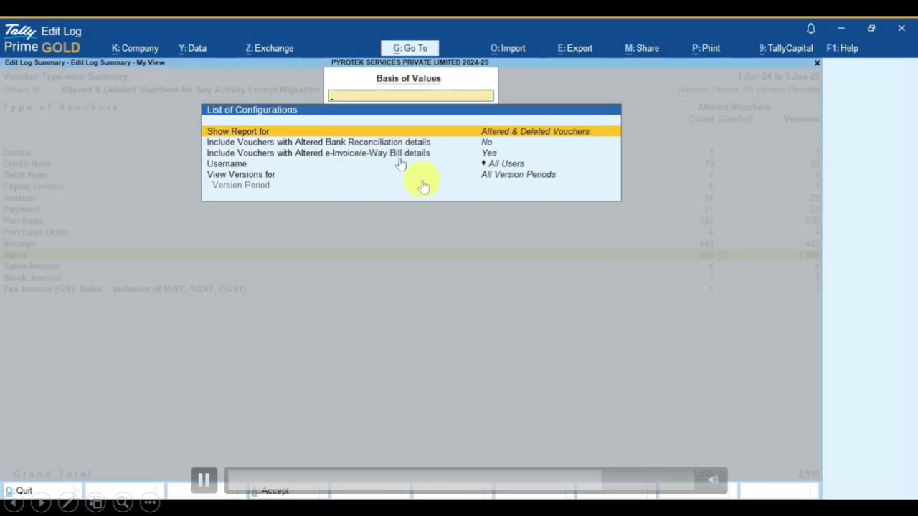
{"action": "left_click", "coordinate": [491, 155]}
{"action": "left_click", "coordinate": [491, 156]}
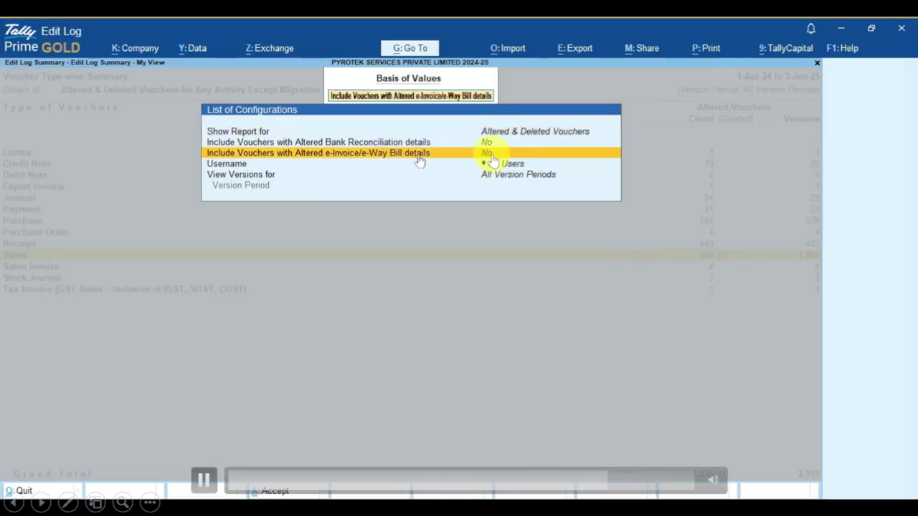
{"action": "key", "text": "ctrl"}
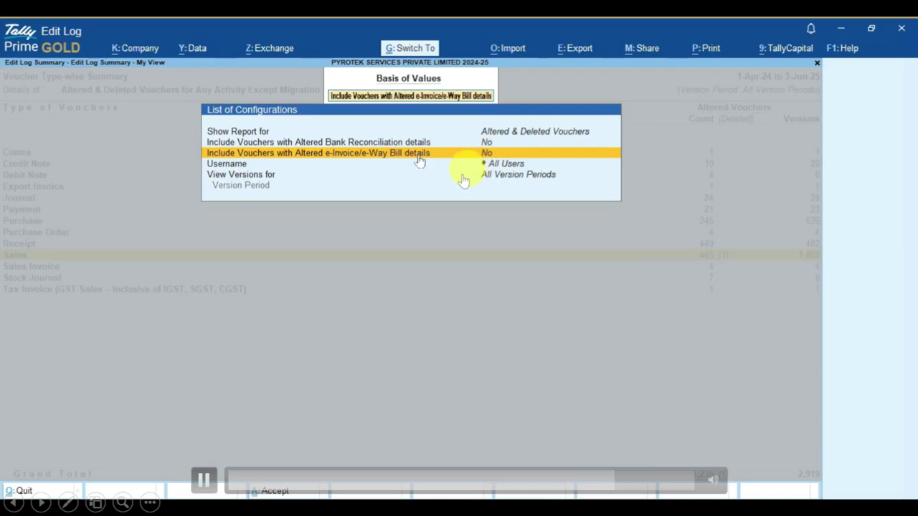
{"action": "key", "text": "ctrl+a"}
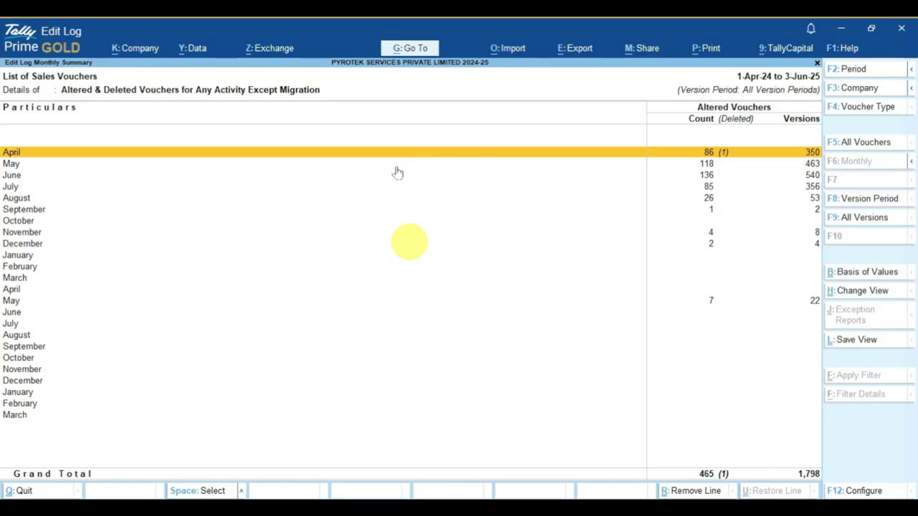
List the August 2024 sales vouchers with the version details under each one, and return to the Voucher Type-wise Summary
{"action": "left_click", "coordinate": [23, 214]}
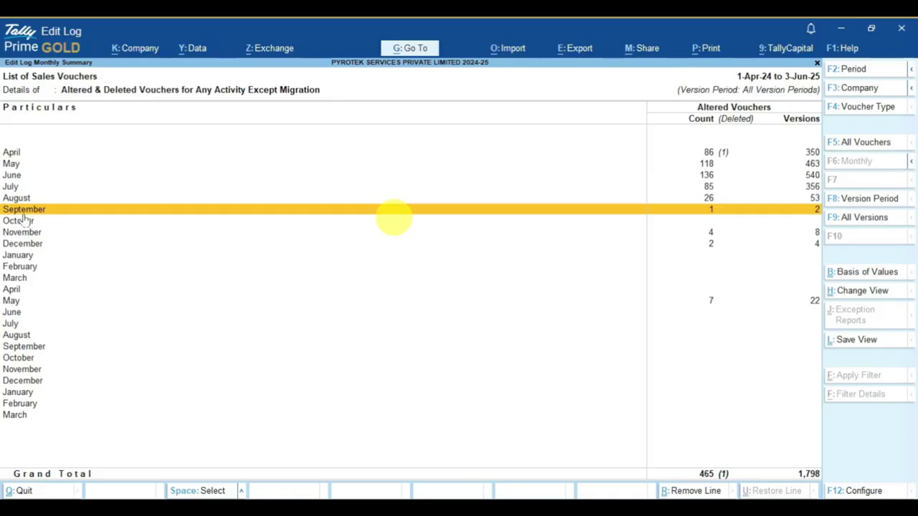
{"action": "key", "text": "Up"}
{"action": "key", "text": "Return"}
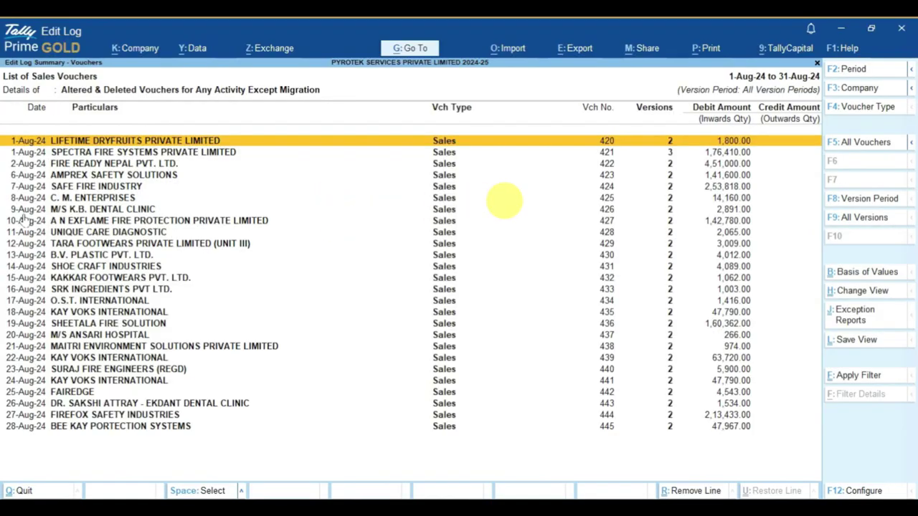
{"action": "left_click", "coordinate": [911, 143]}
{"action": "left_click", "coordinate": [789, 162]}
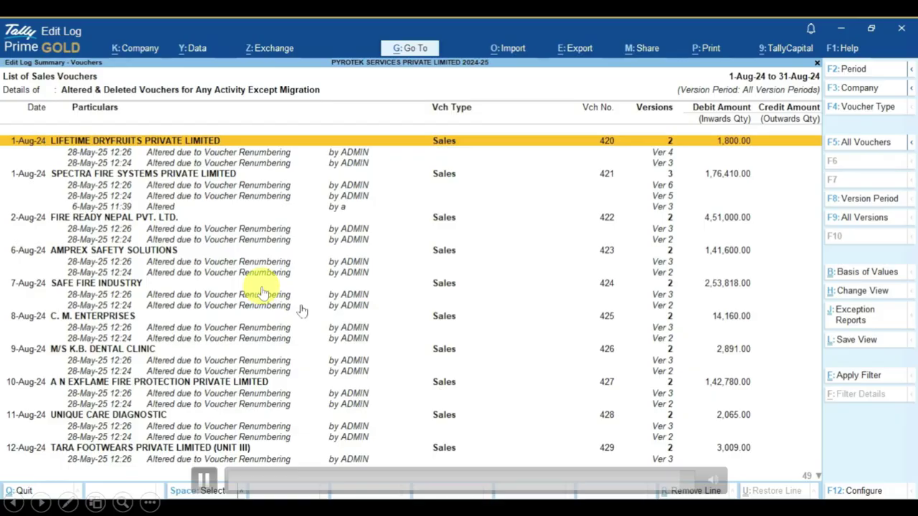
{"action": "key", "text": "Escape"}
{"action": "key", "text": "Escape"}
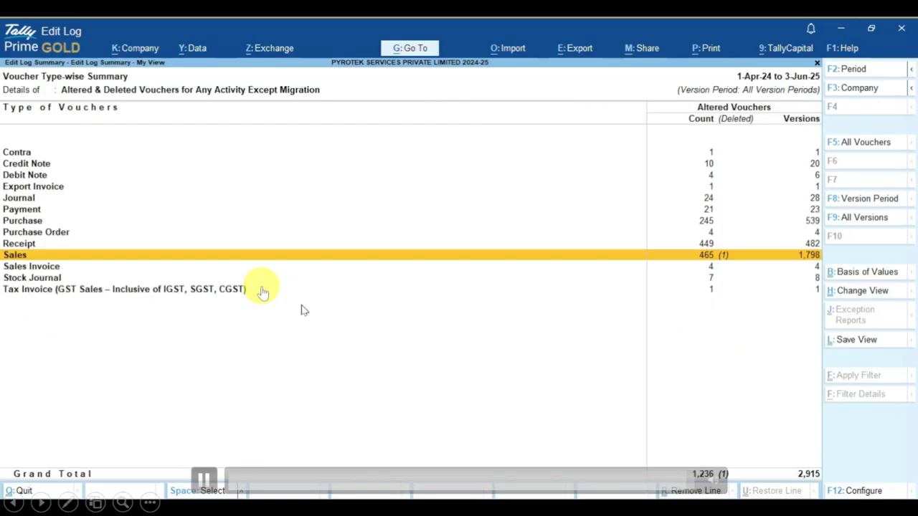
{"action": "key", "text": "Escape"}
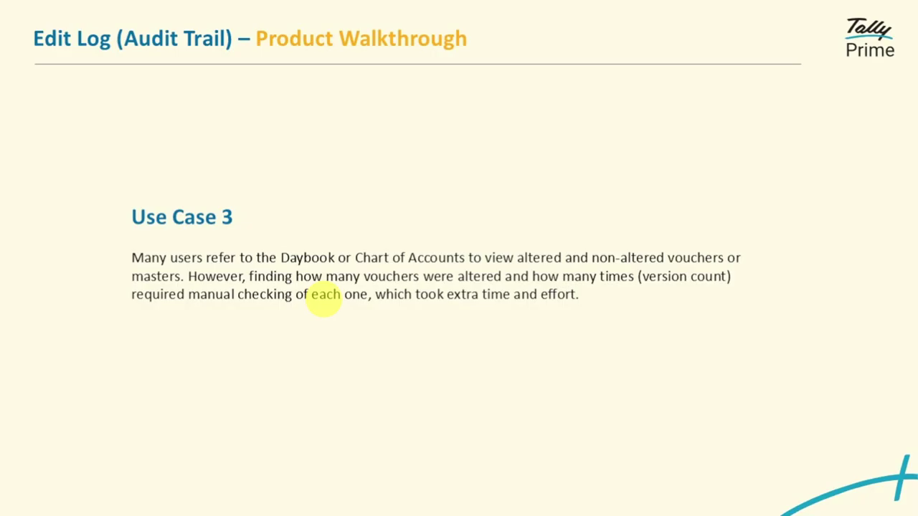
{"action": "key", "text": "Right"}
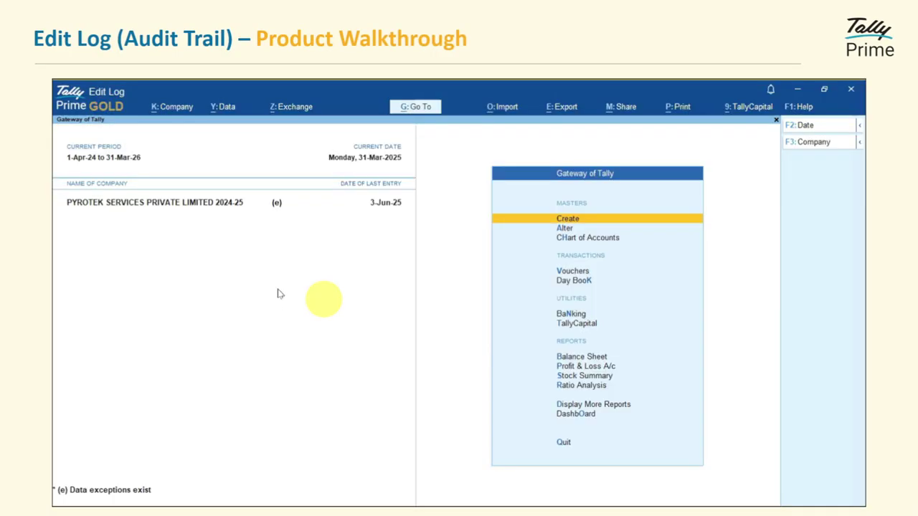
{"action": "key", "text": "Right"}
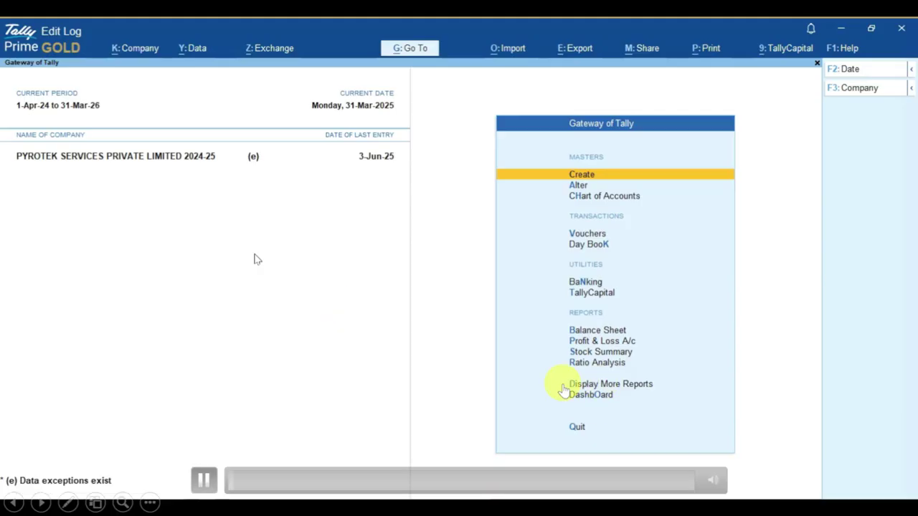